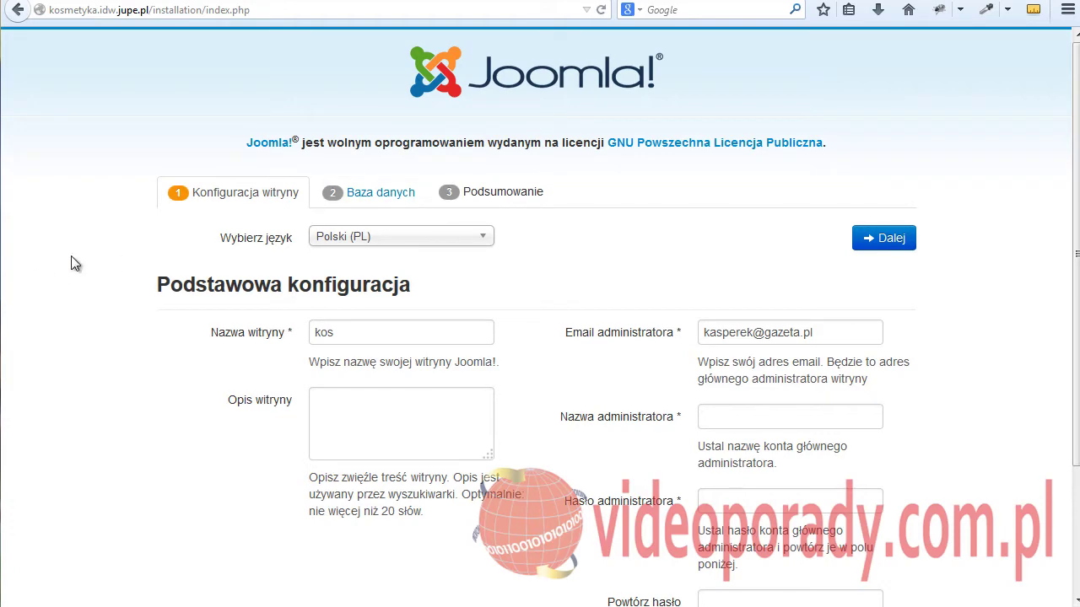
- Scroll down the site configuration form
scroll(117, 253, down, 3)
- Complete the site name as 'kosmetyka' and enter the site description 'opis'
click(362, 180)
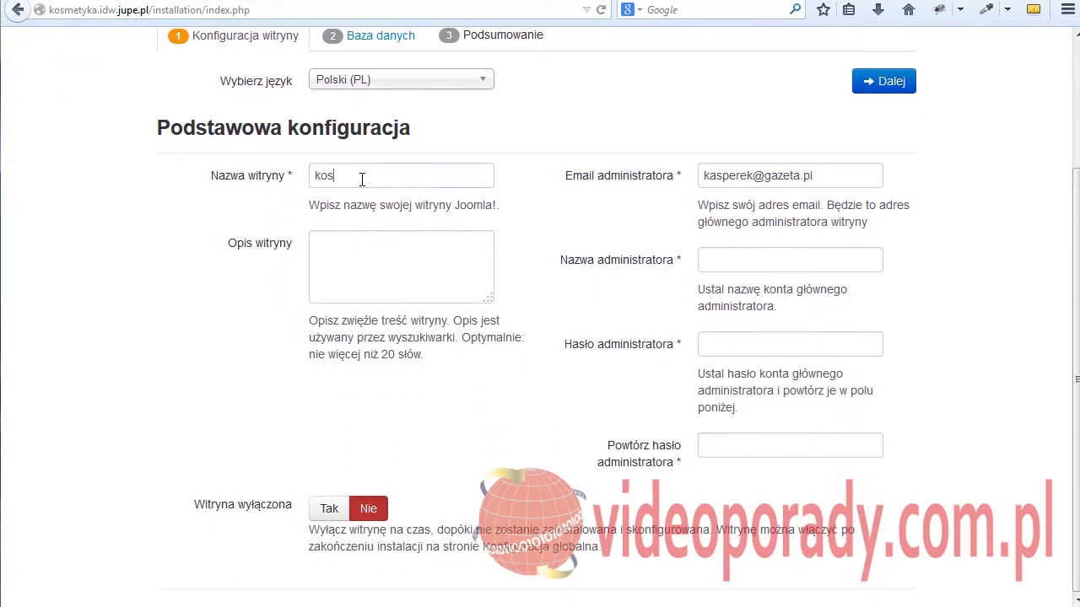
text(m)
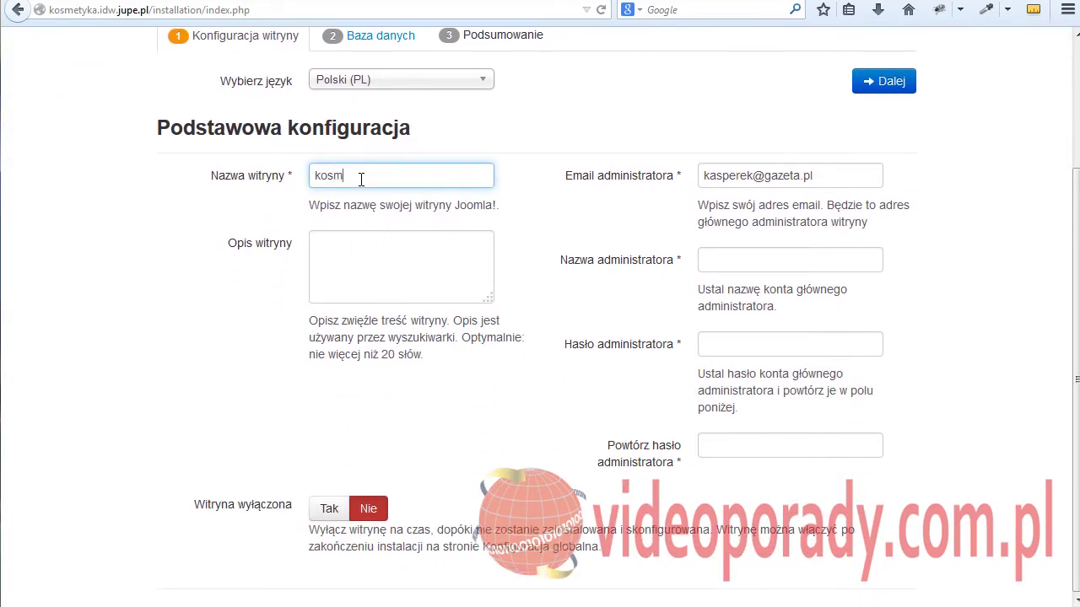
text(etyka)
click(376, 253)
text(opis)
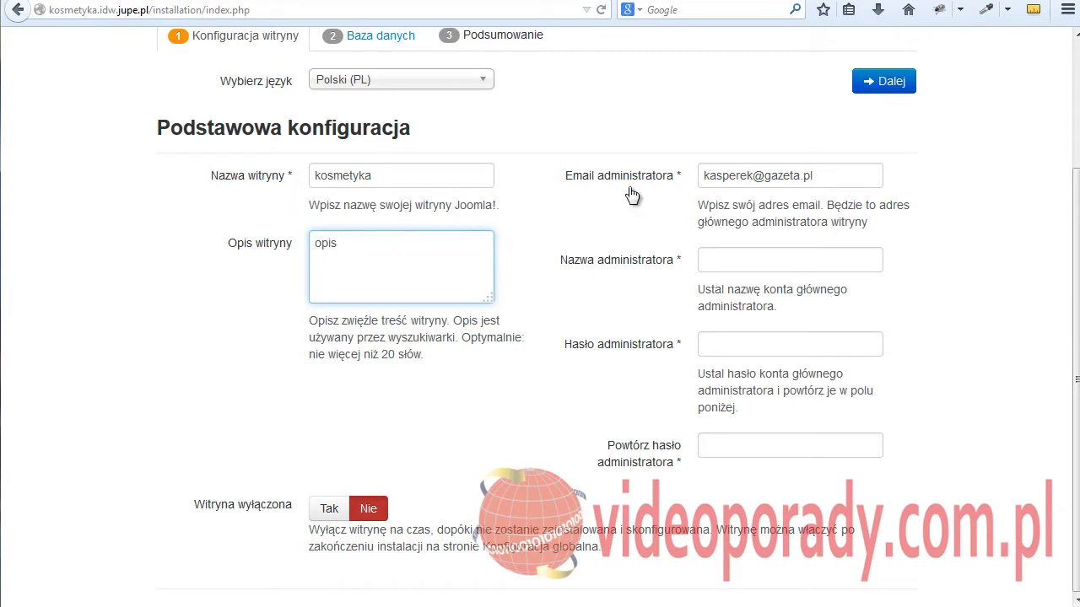
click(830, 176)
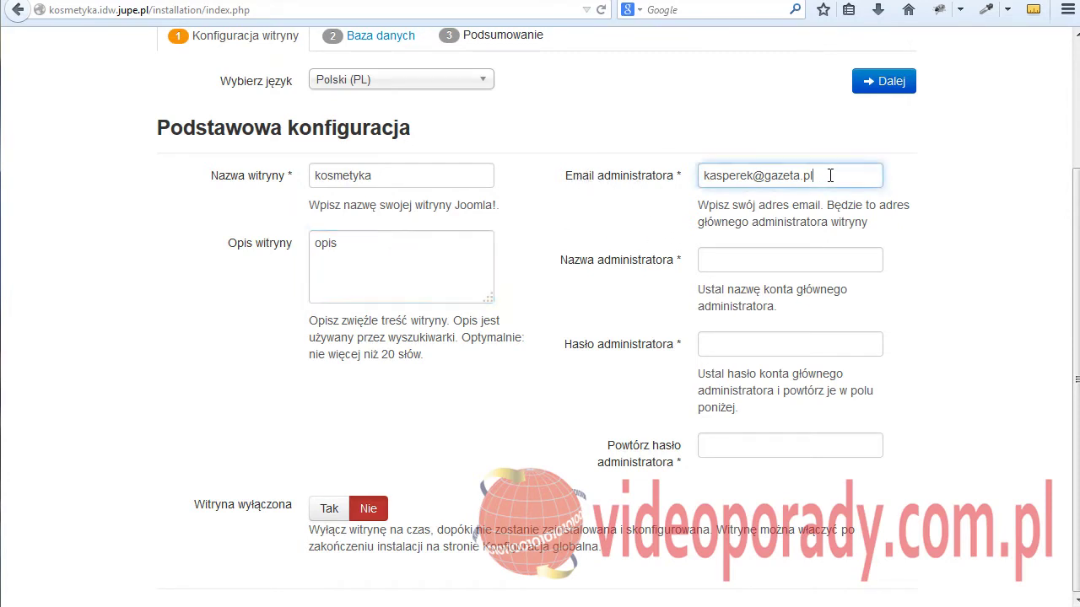
- Enter the administrator username and password, repeating the password for confirmation
click(734, 258)
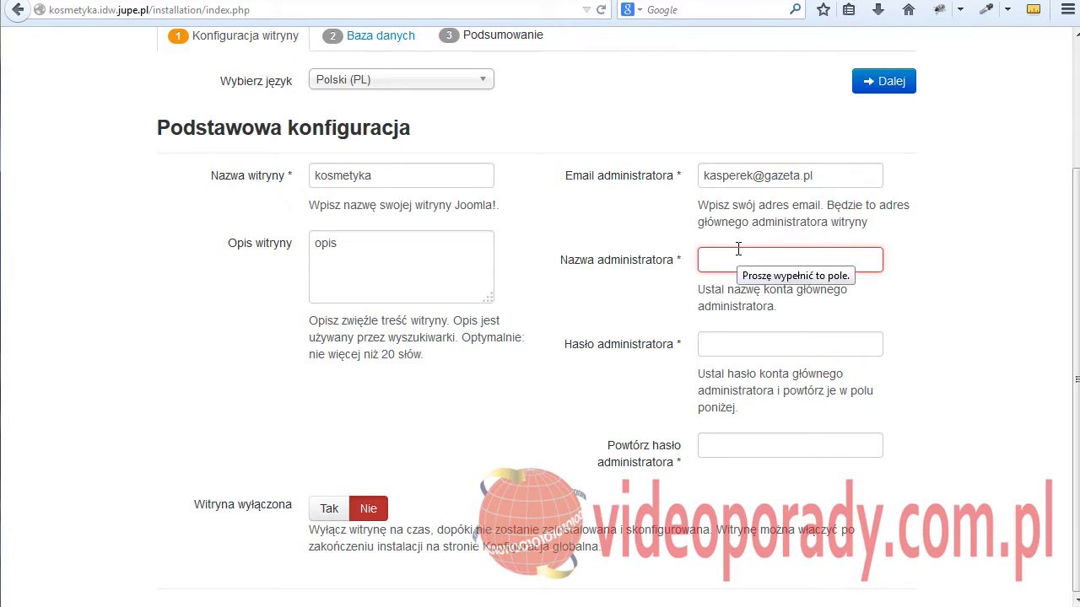
text(jar)
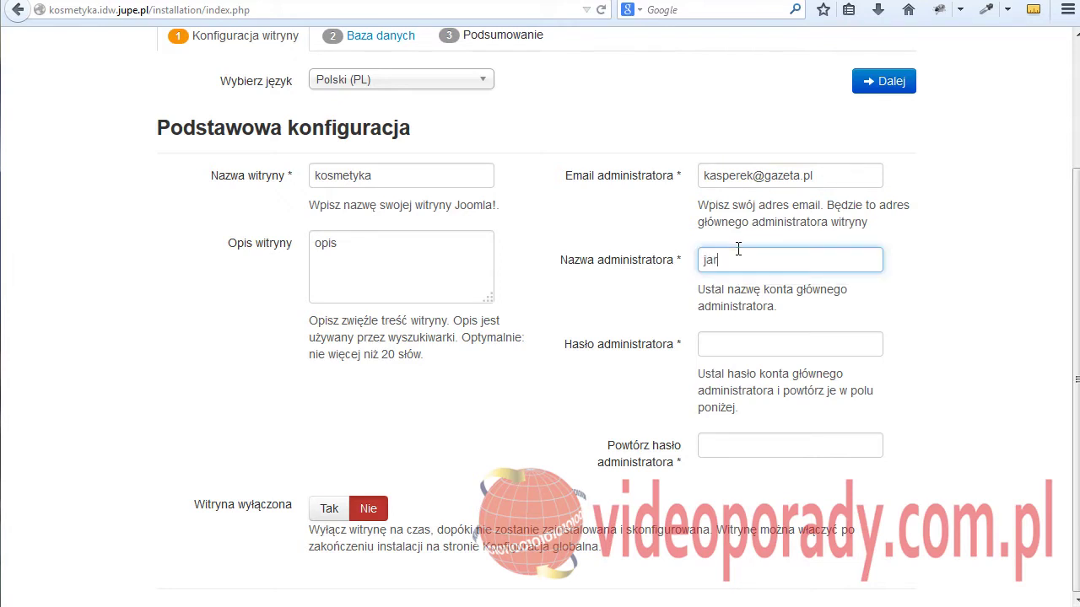
text(ek)
click(742, 344)
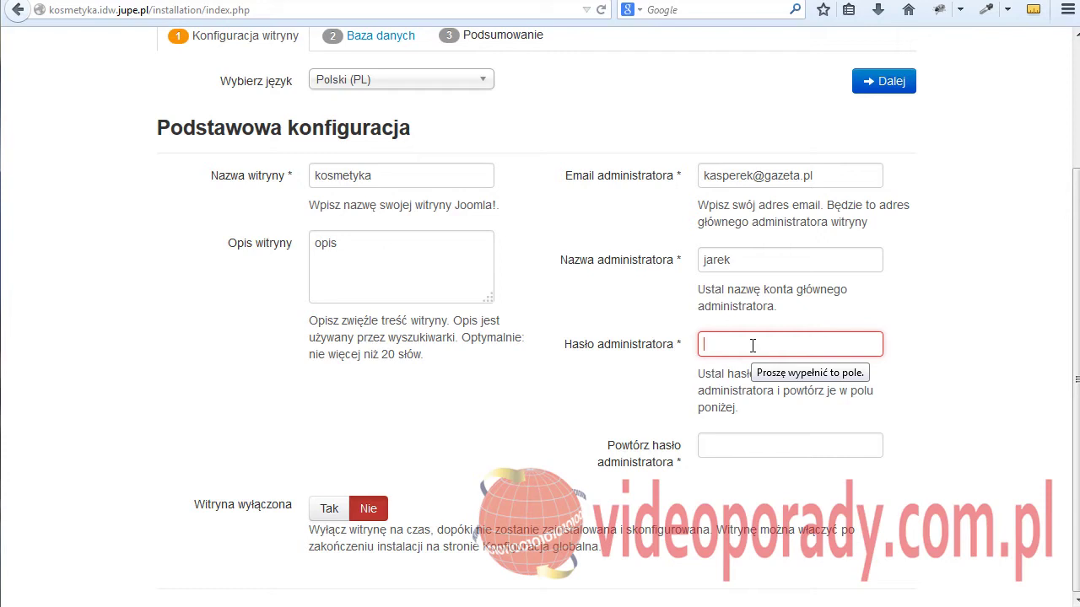
text(admin)
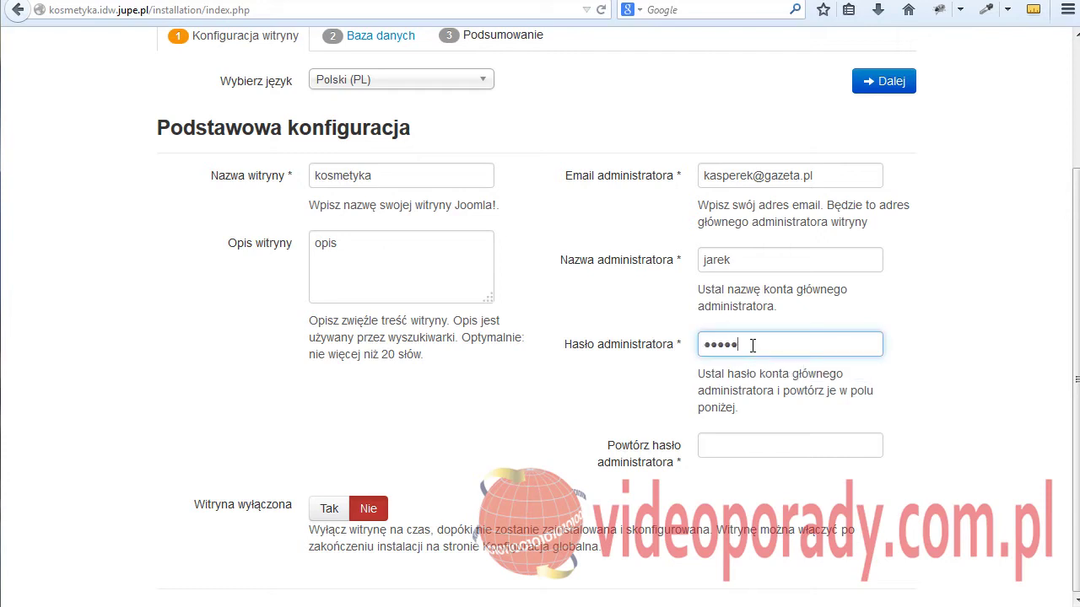
text(12)
click(718, 444)
text(admin1)
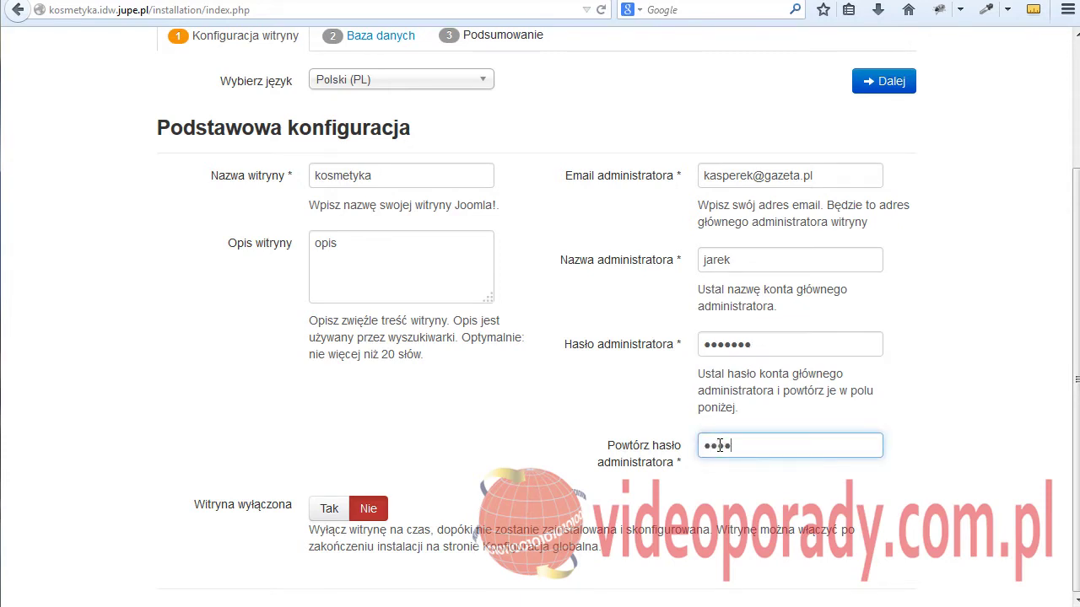
text(2)
click(227, 449)
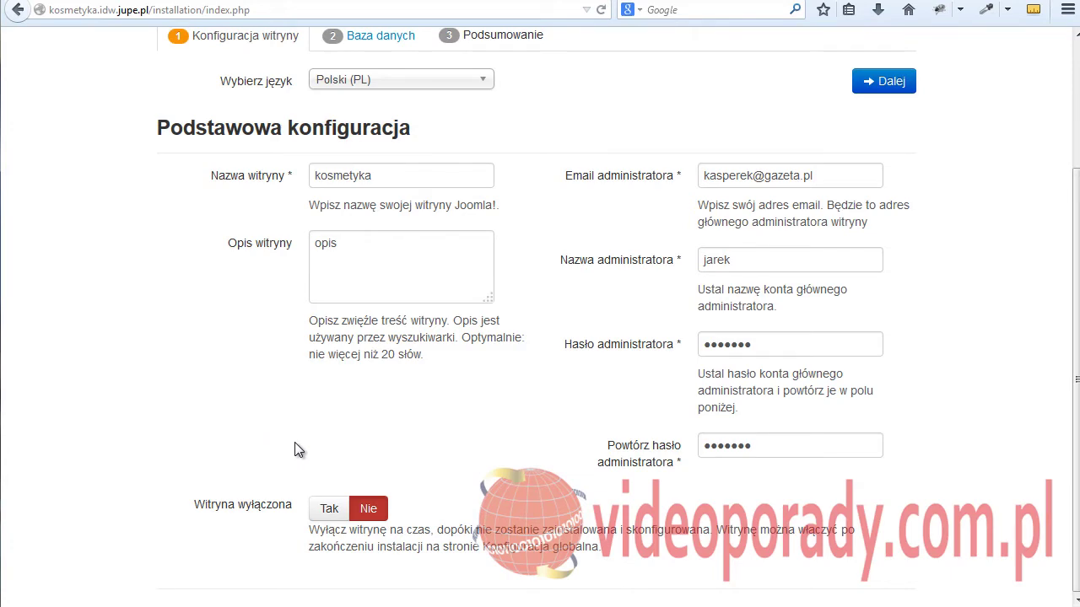
- Advance to the database configuration step
scroll(299, 446, up, 3)
scroll(345, 471, down, 3)
scroll(346, 471, up, 3)
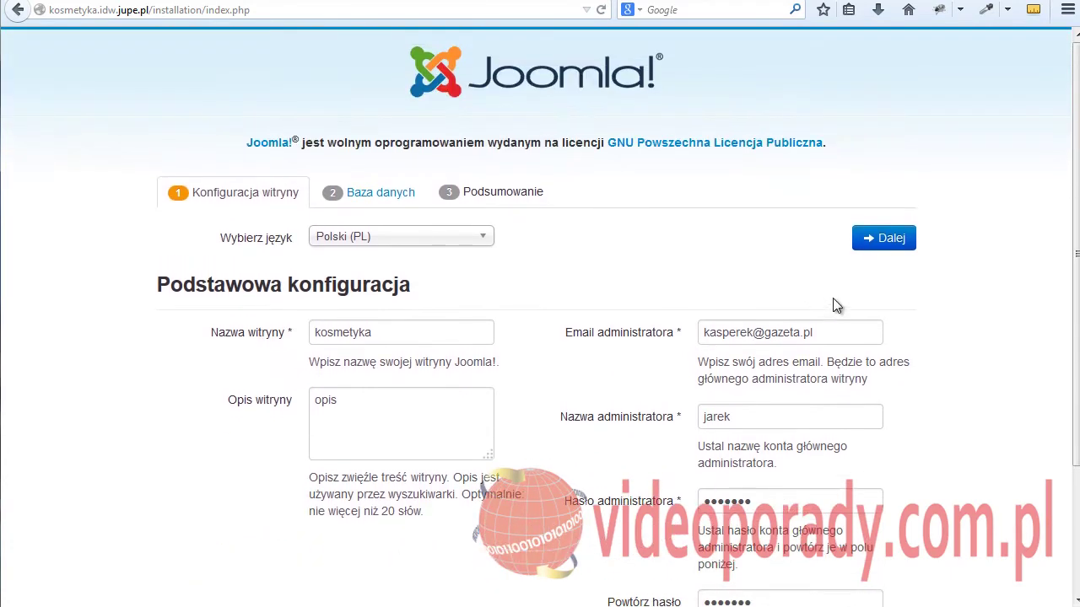
click(868, 238)
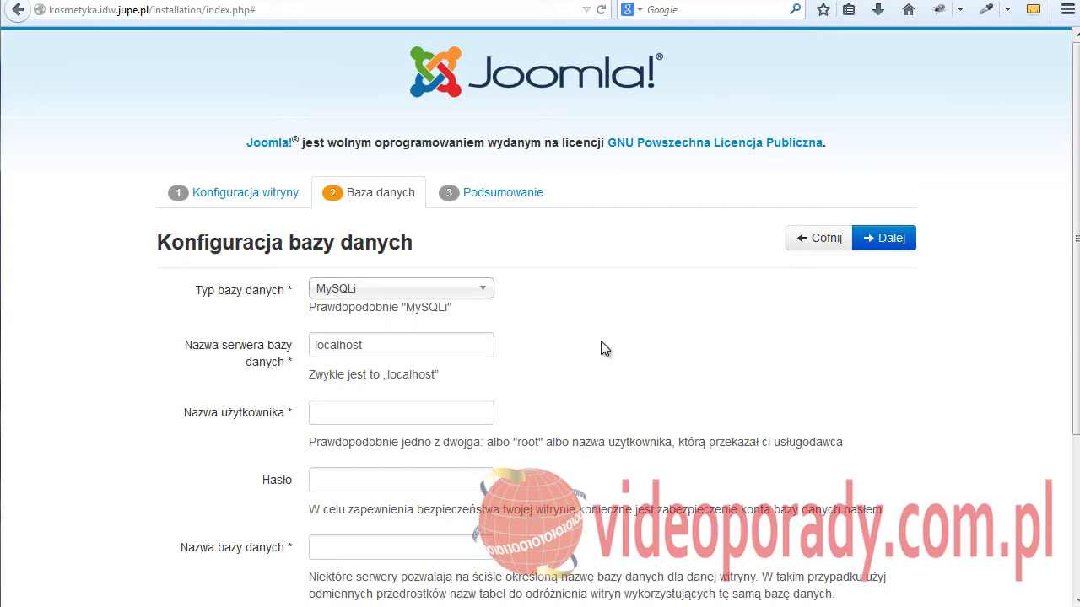
- Enter the database user, password and name, keeping prefix xvcq9_, and continue to Podsumowanie
scroll(349, 389, down, 1)
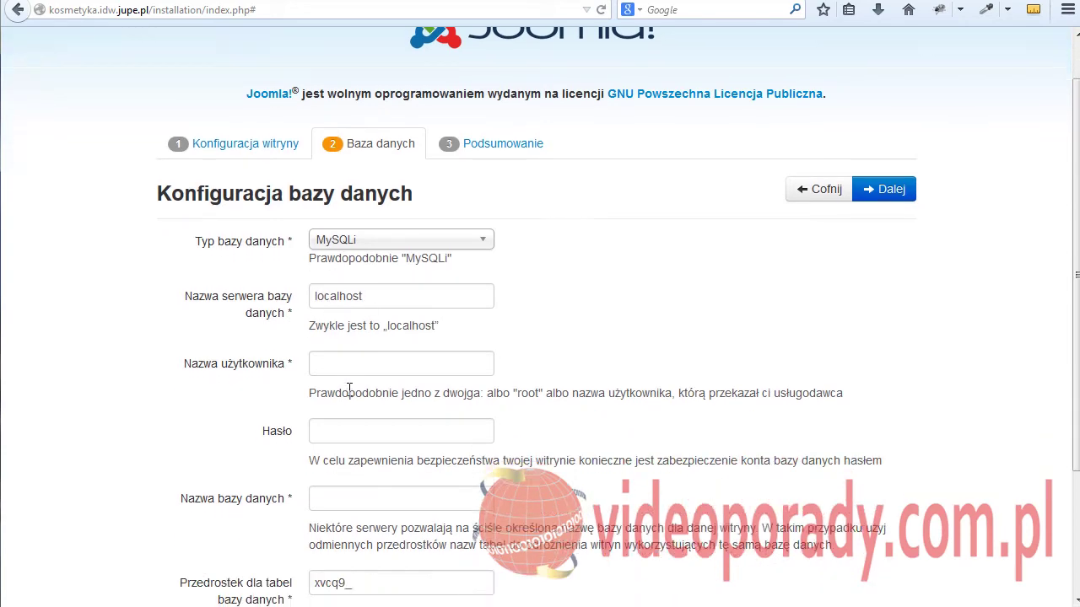
scroll(349, 389, down, 3)
click(327, 221)
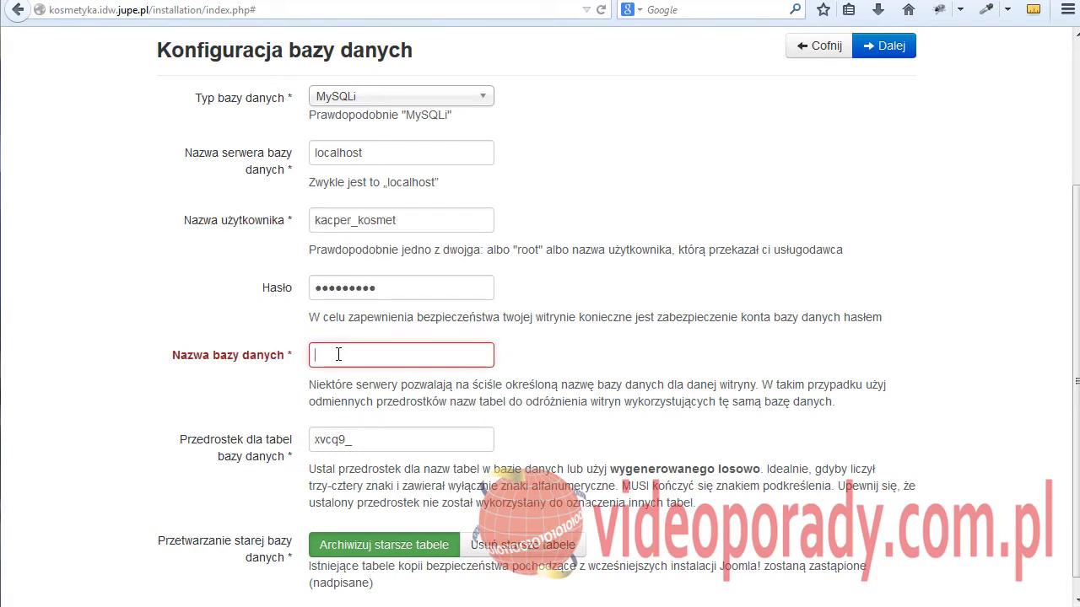
text(kacper_kosmet)
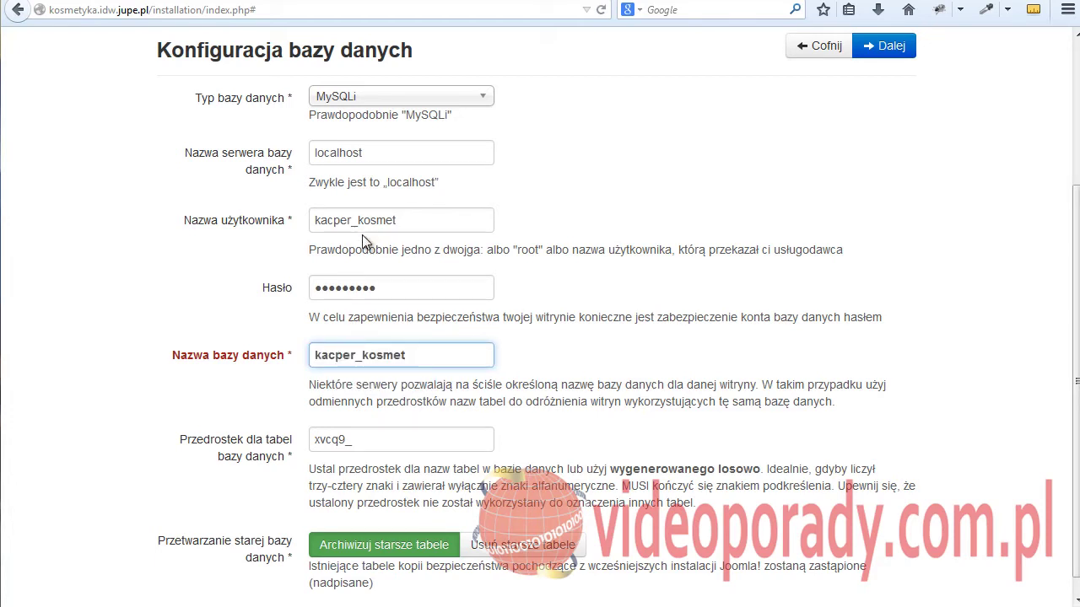
click(173, 309)
scroll(180, 341, down, 1)
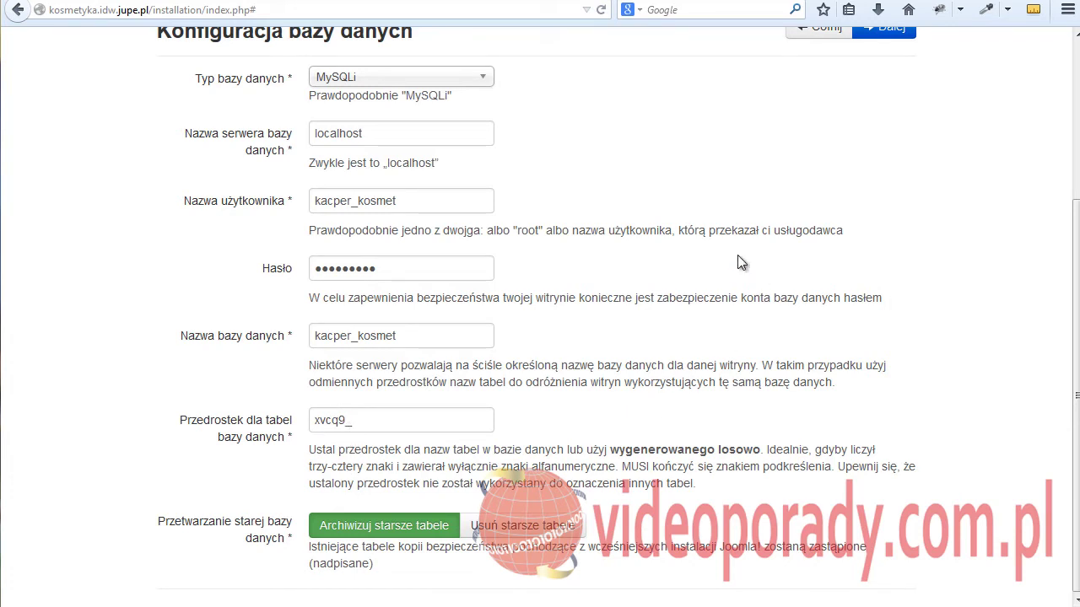
click(894, 32)
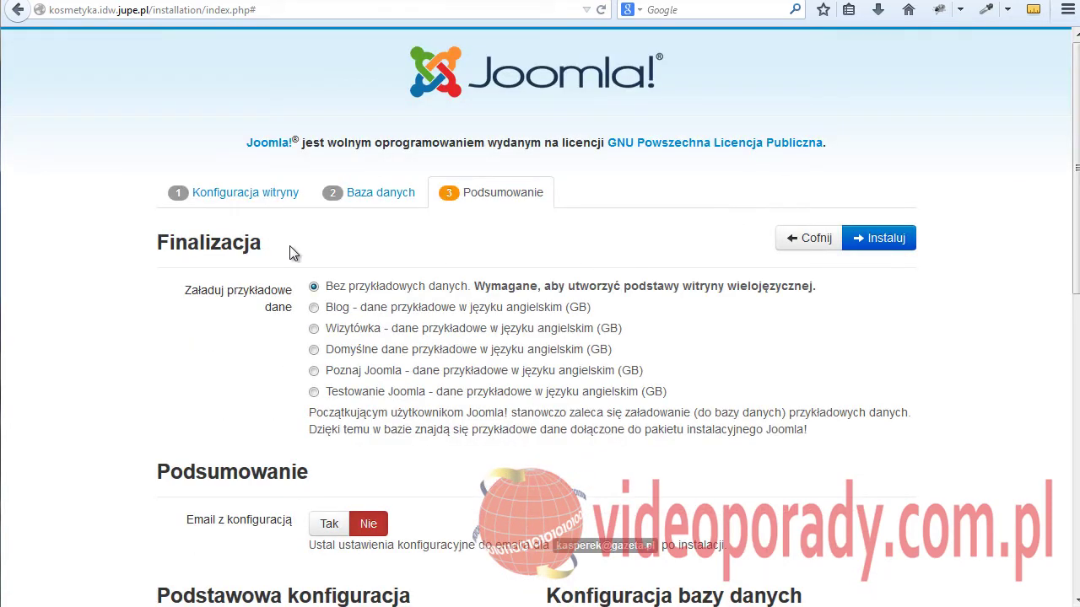
- Review the Podsumowanie settings and start the Joomla installation with Instaluj
scroll(534, 309, down, 5)
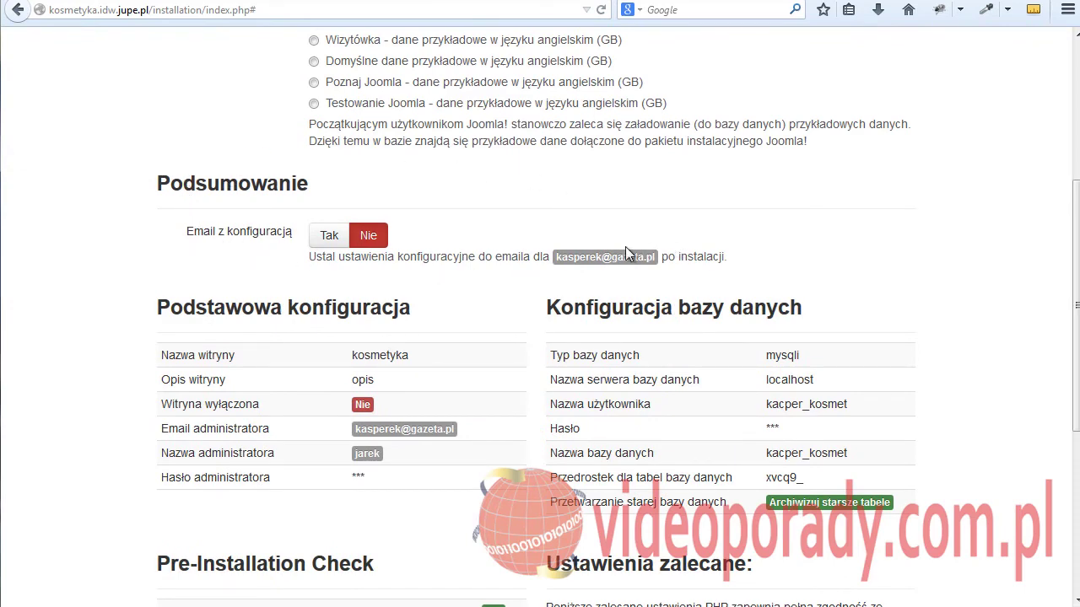
scroll(169, 270, down, 5)
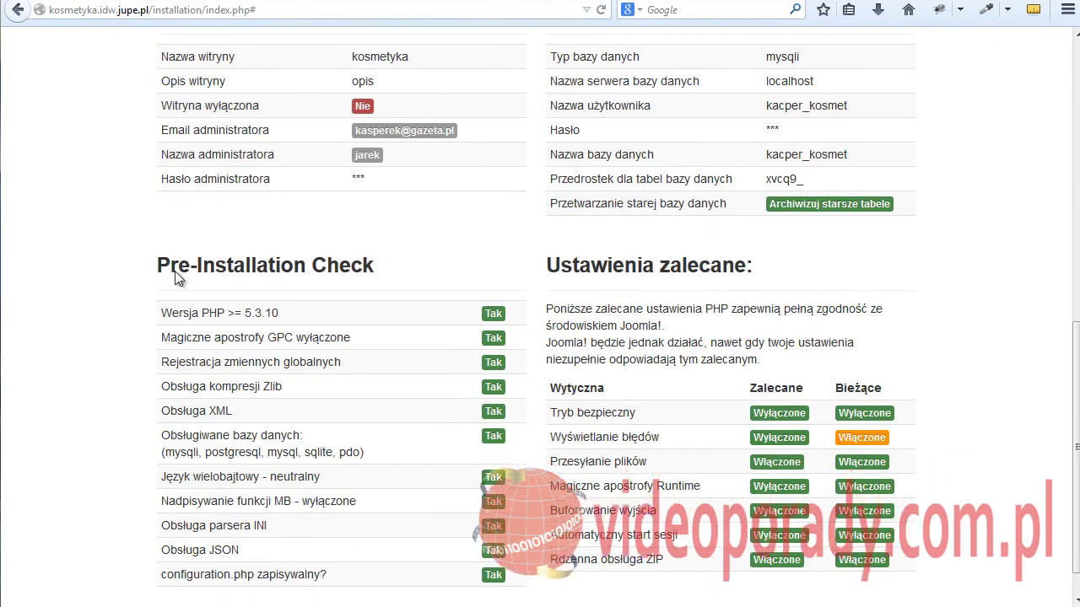
scroll(184, 276, up, 6)
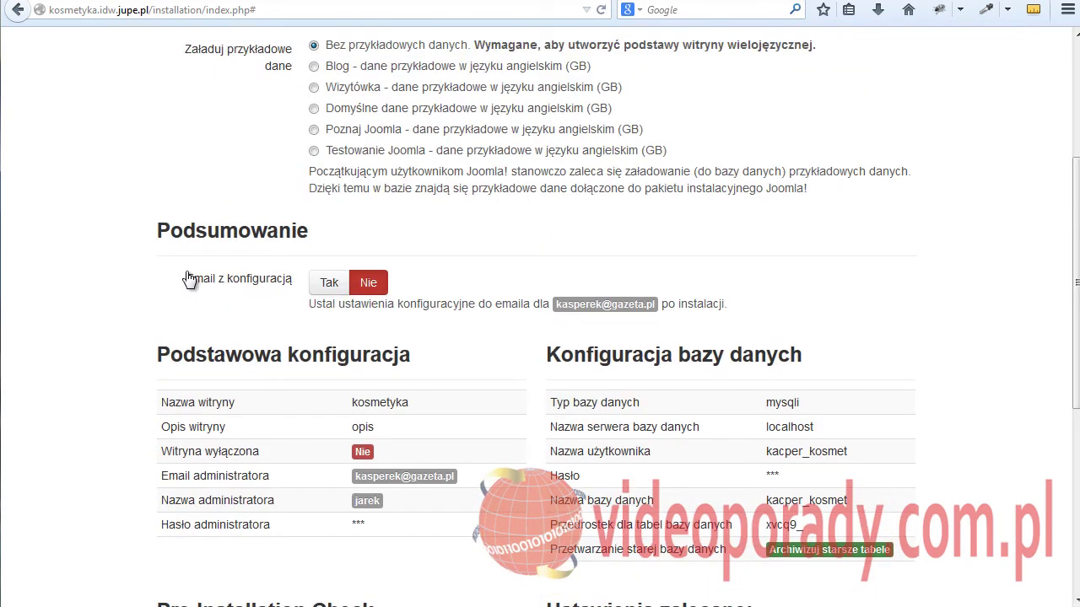
scroll(187, 279, up, 3)
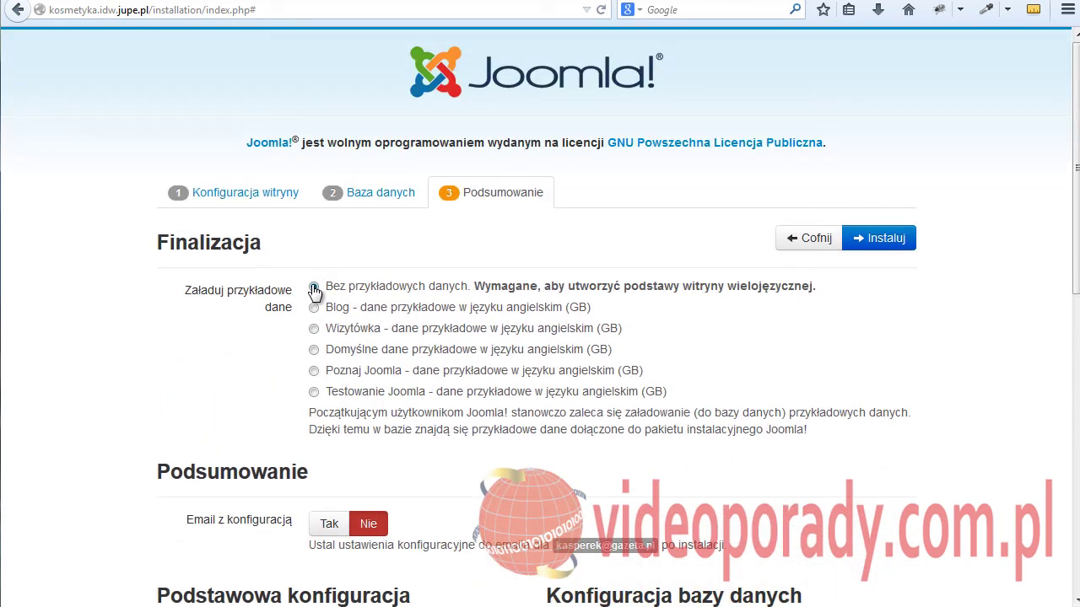
click(874, 243)
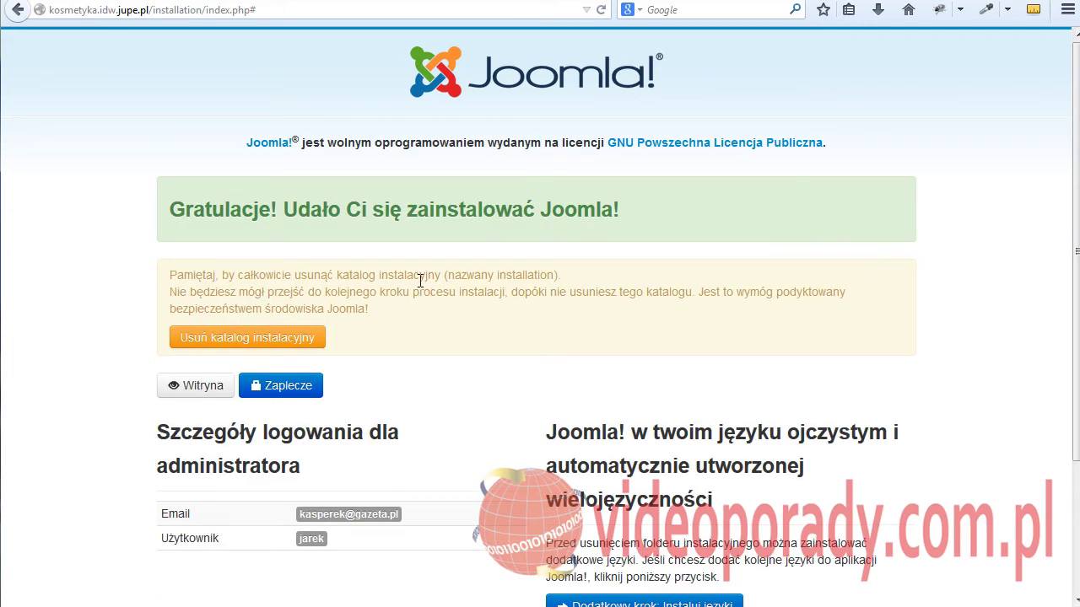
- In the extra languages step, tick the Polish language pack and install it
scroll(424, 289, down, 4)
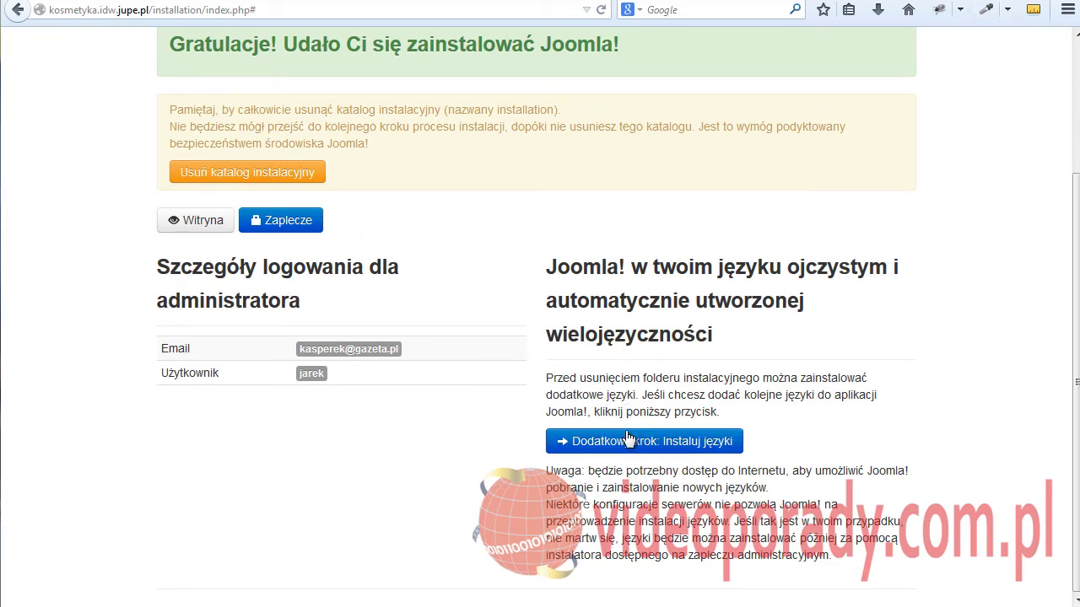
click(653, 442)
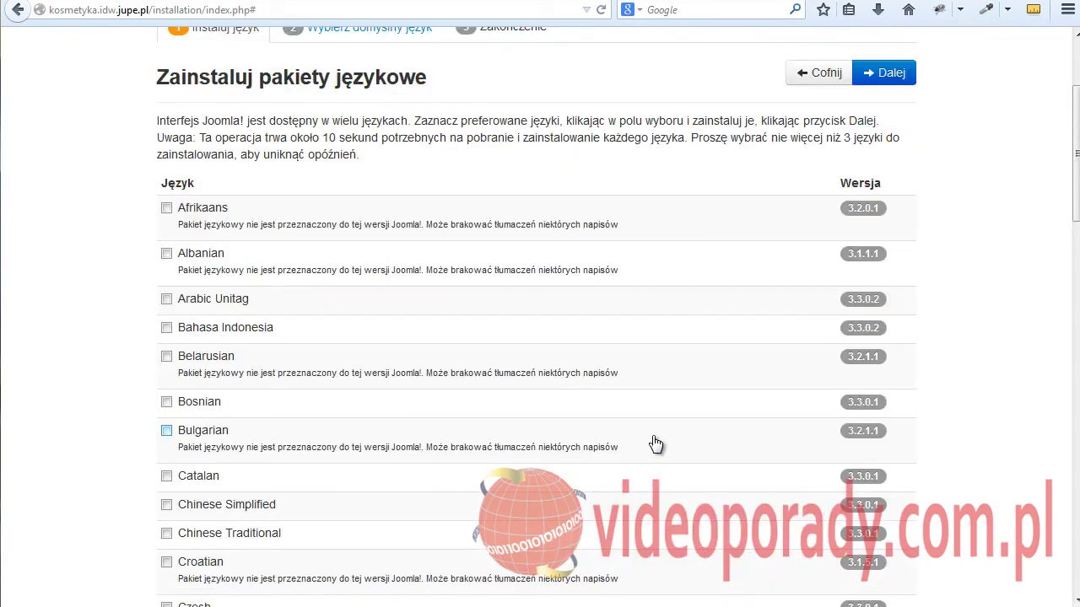
scroll(265, 298, down, 15)
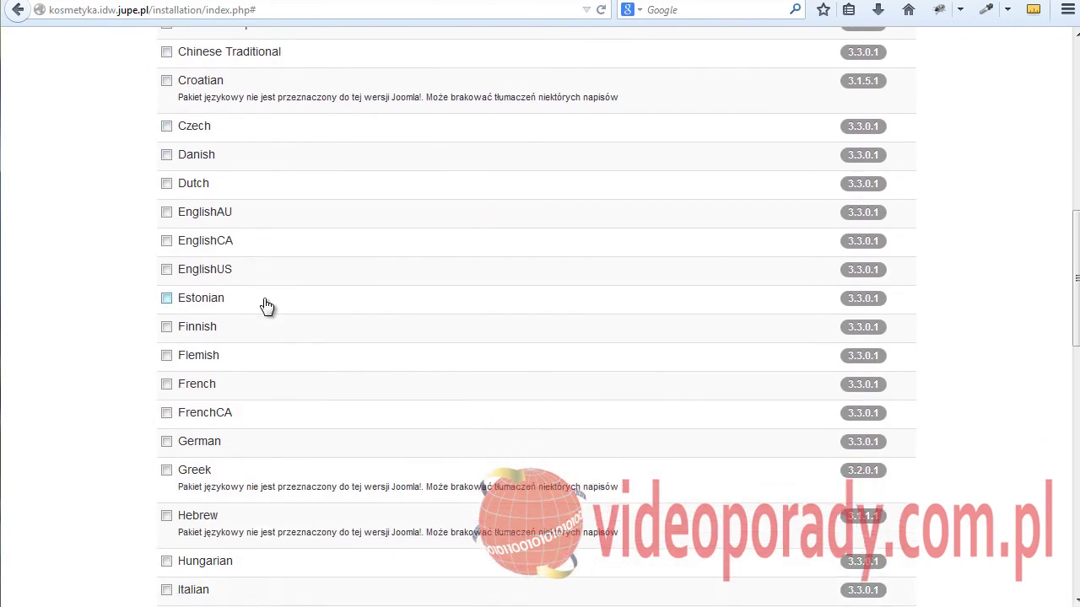
scroll(256, 309, down, 3)
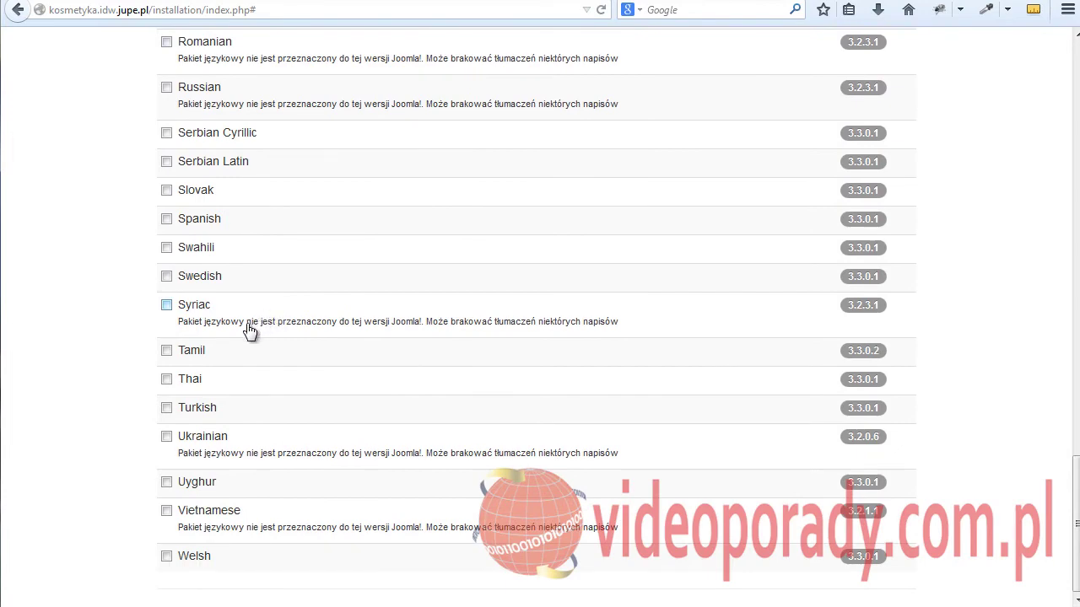
scroll(241, 333, up, 2)
scroll(171, 249, up, 2)
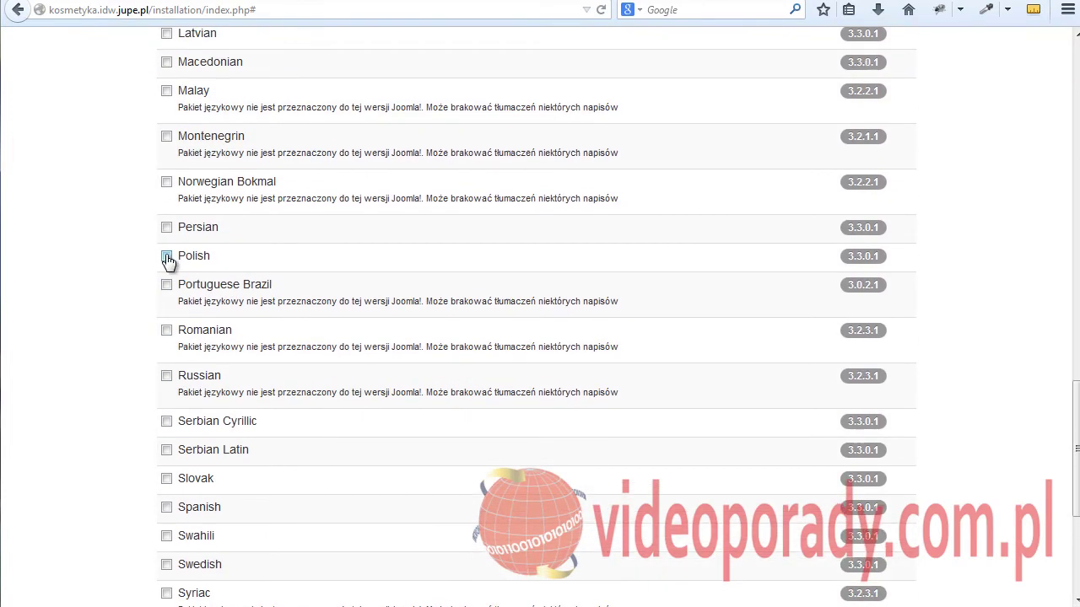
click(167, 256)
scroll(325, 287, up, 15)
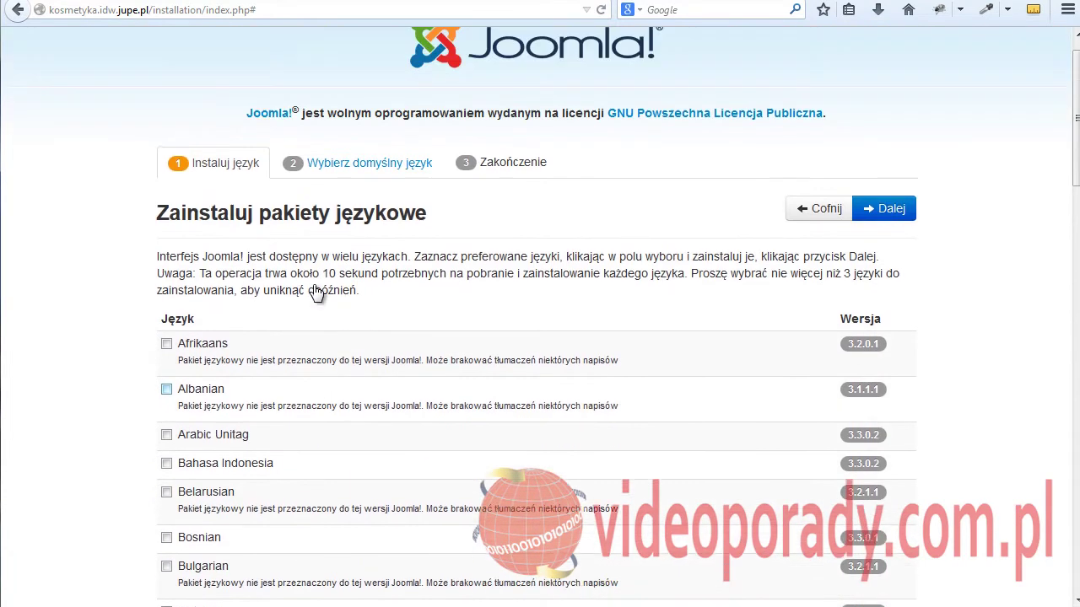
click(878, 242)
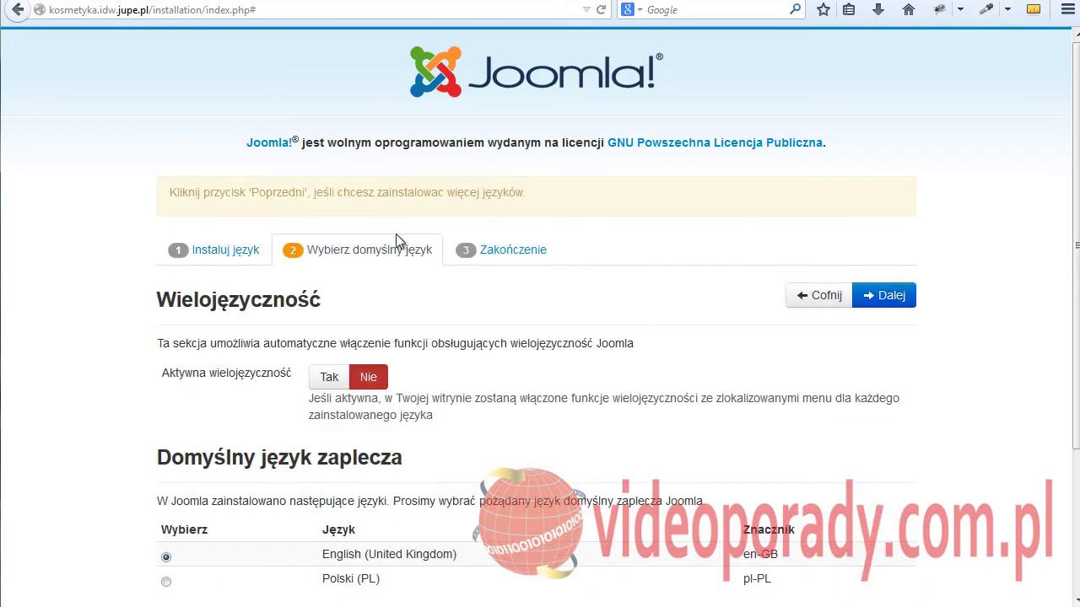
- Set Polski (PL) as the default backend and website language and continue
scroll(421, 271, down, 3)
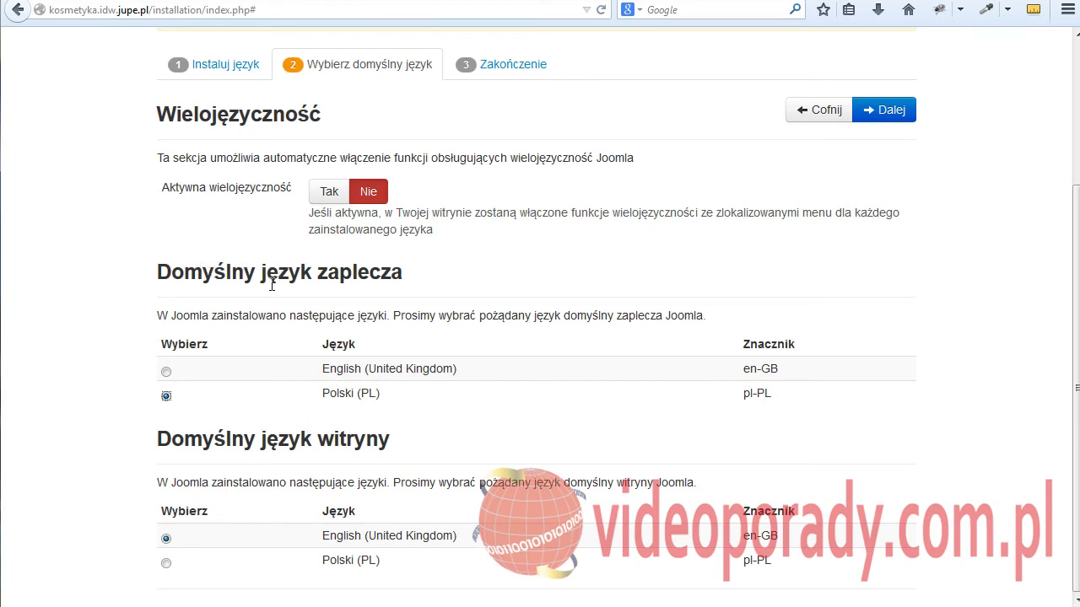
click(166, 563)
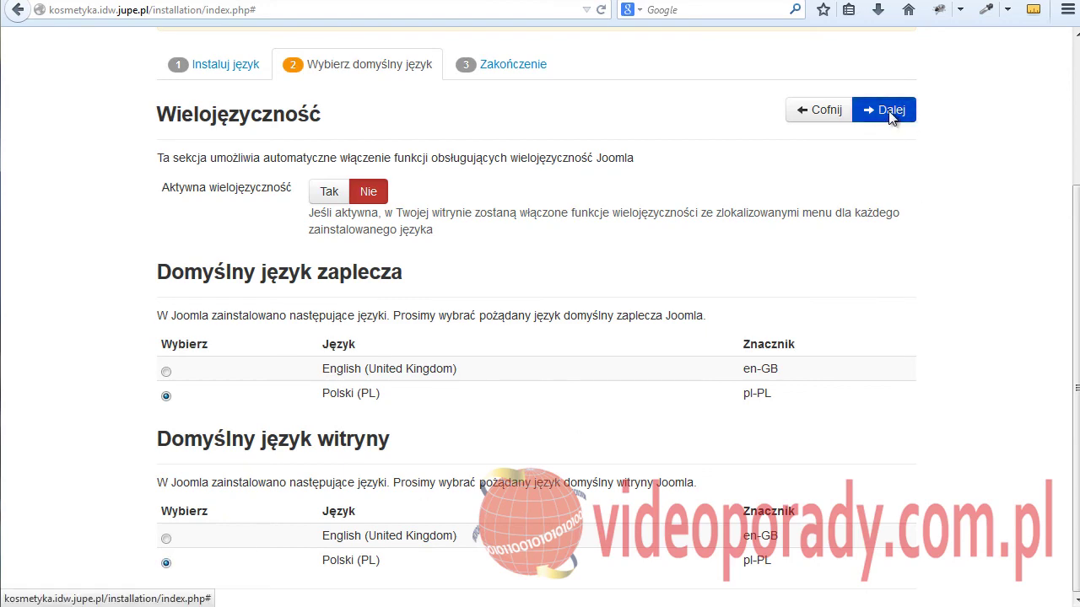
click(886, 111)
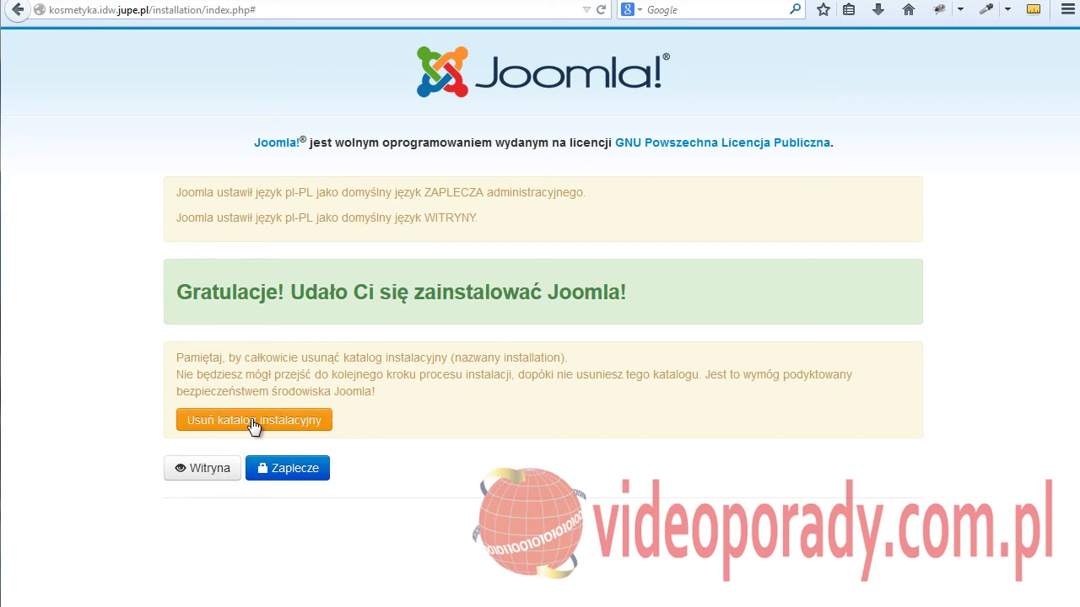
- Delete the installation directory and go to the Zaplecze administrator login page
click(225, 424)
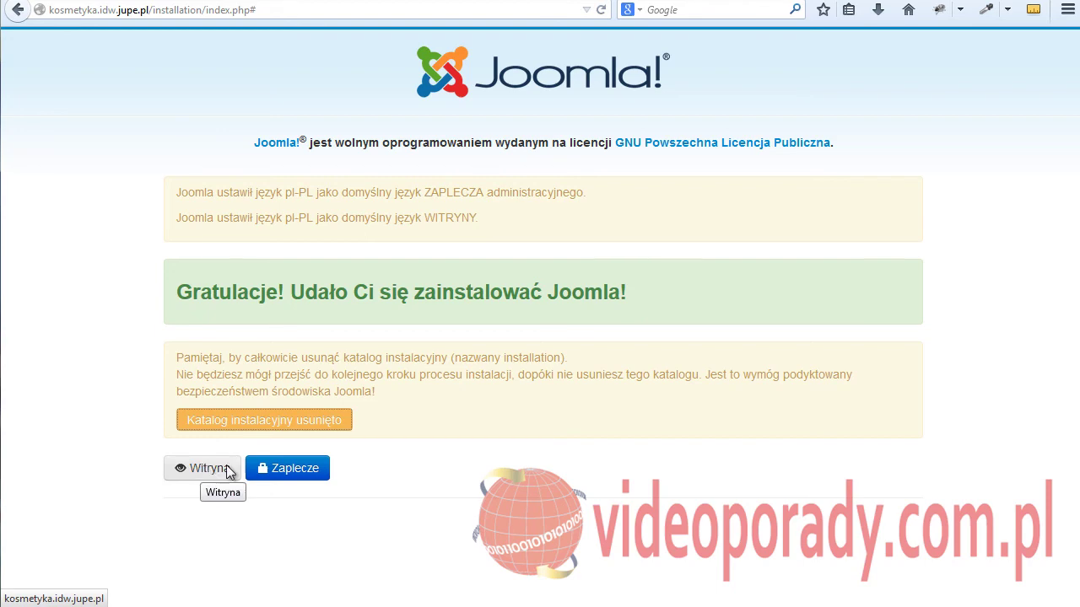
click(289, 474)
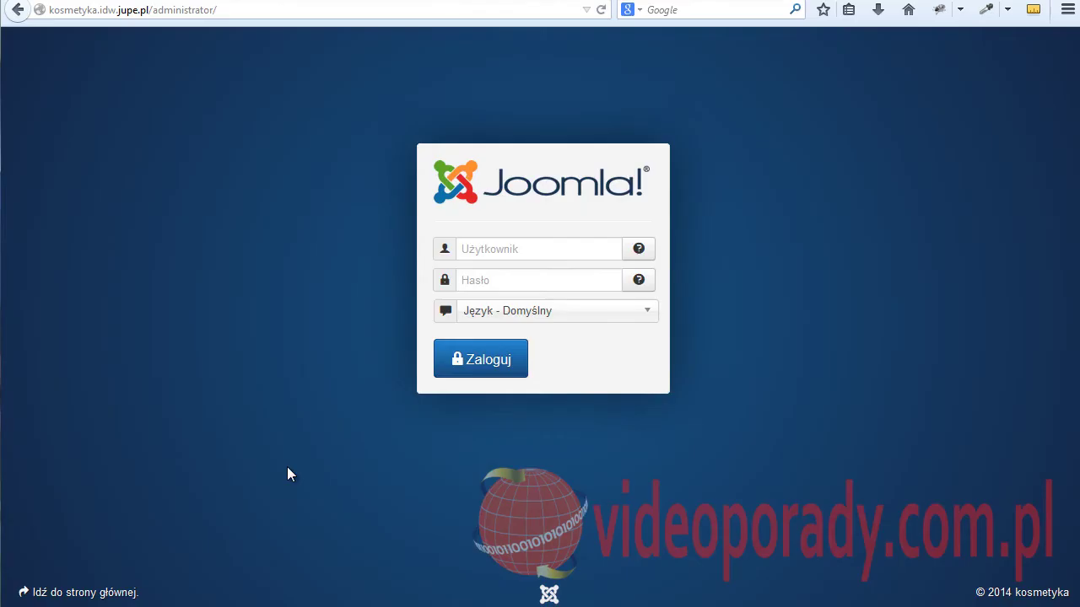